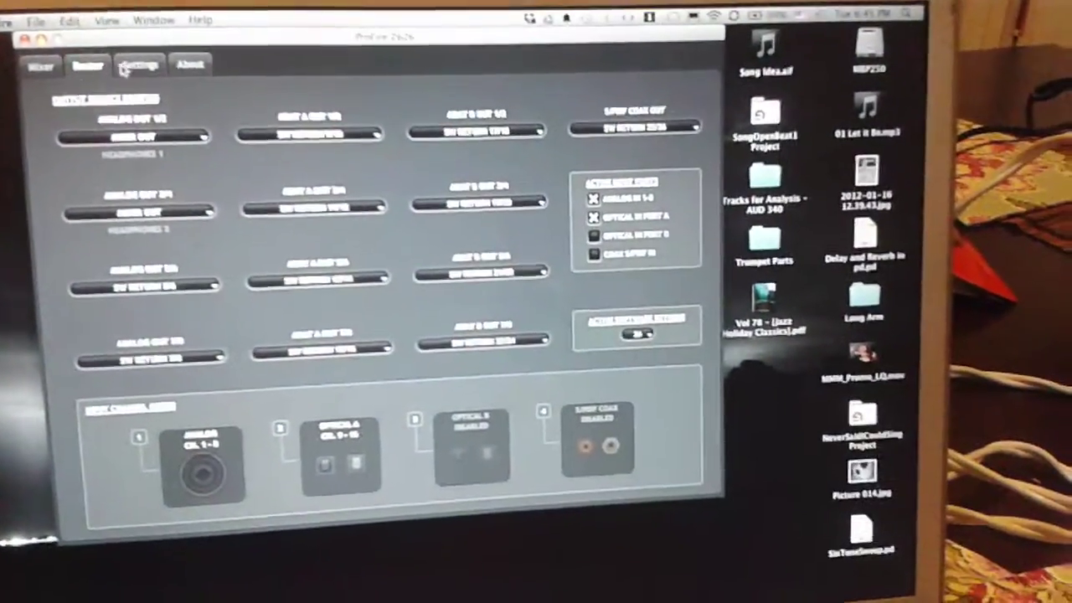
# Check the sync and clock settings, then return to the output routing page.
pyautogui.click(243, 77)
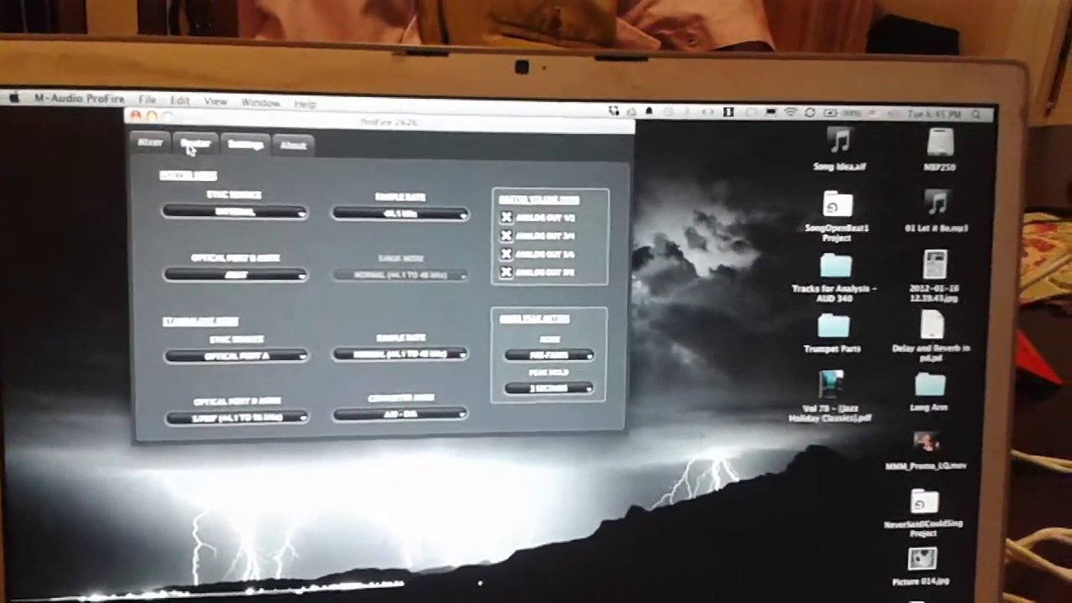
pyautogui.click(206, 143)
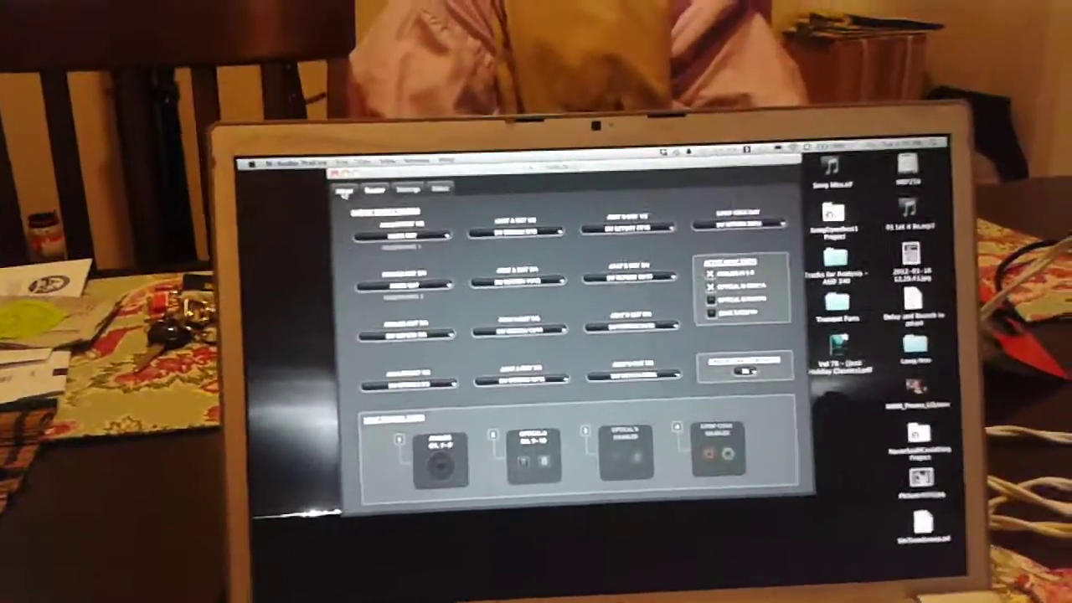
# Bring up the mixer page with its channel strips, faders and level meters.
pyautogui.click(351, 181)
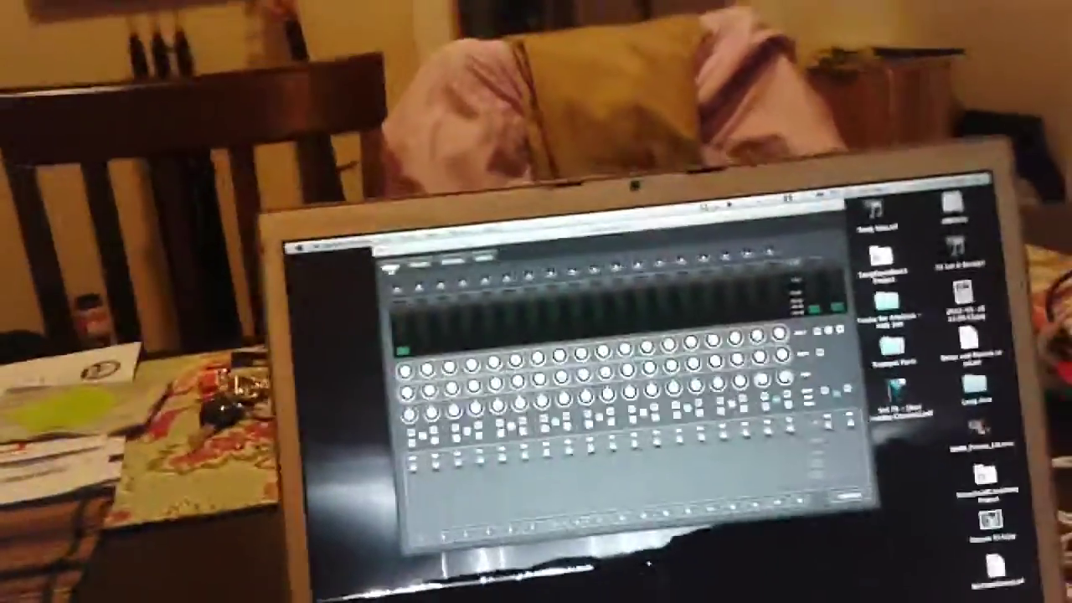